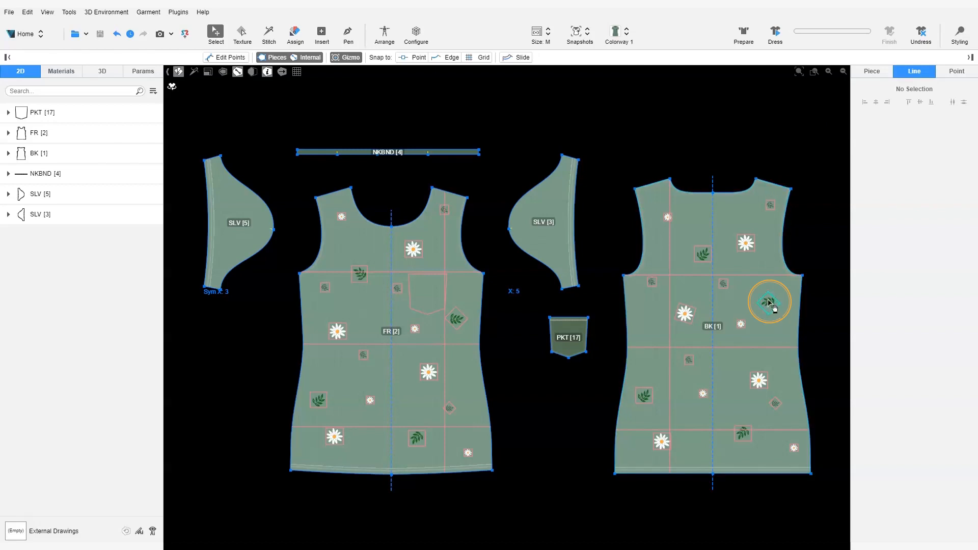
Exclude pattern pieces from selection, then select all flower and leaf artworks on the back piece and group them
{"action": "left_click", "coordinate": [277, 57]}
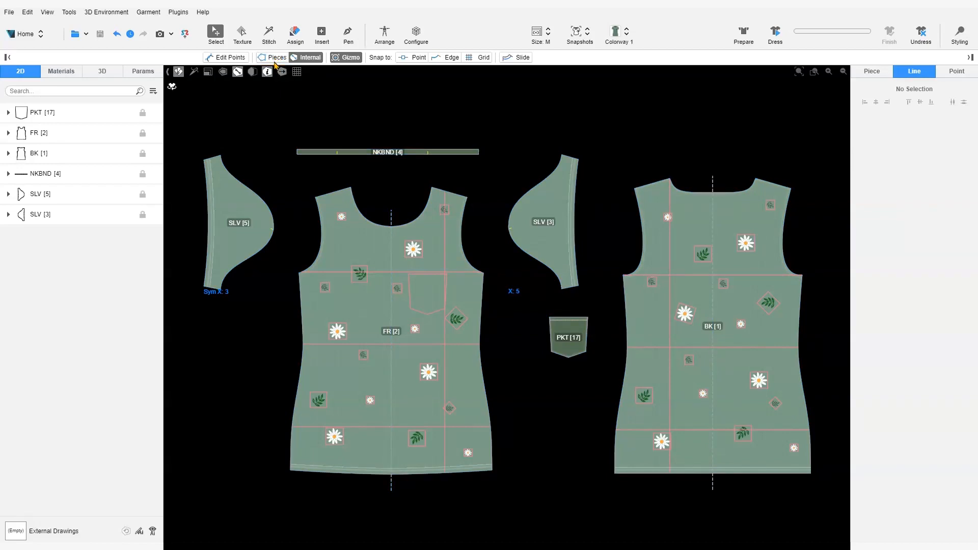
{"action": "left_click", "coordinate": [667, 218]}
{"action": "left_click_drag", "start_coordinate": [601, 162], "coordinate": [807, 463]}
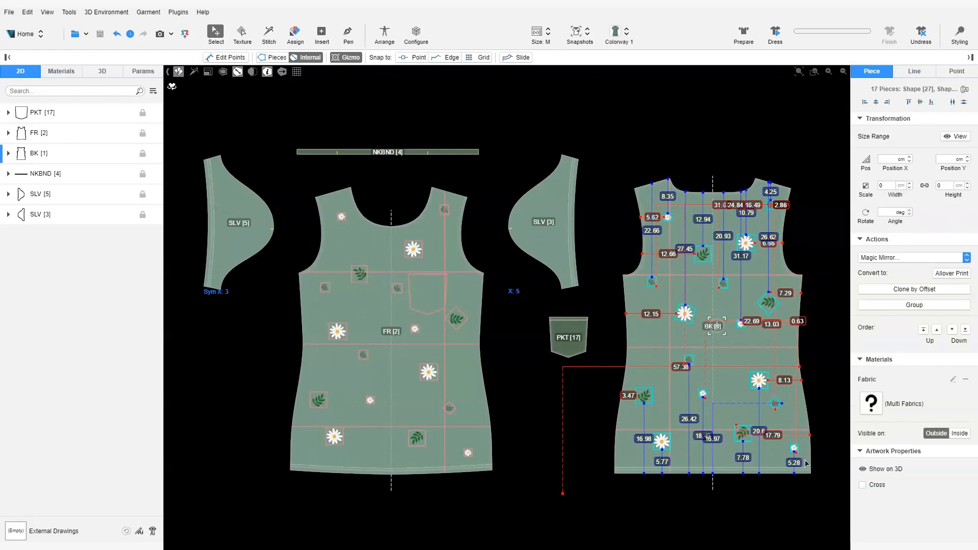
{"action": "right_click", "coordinate": [684, 319]}
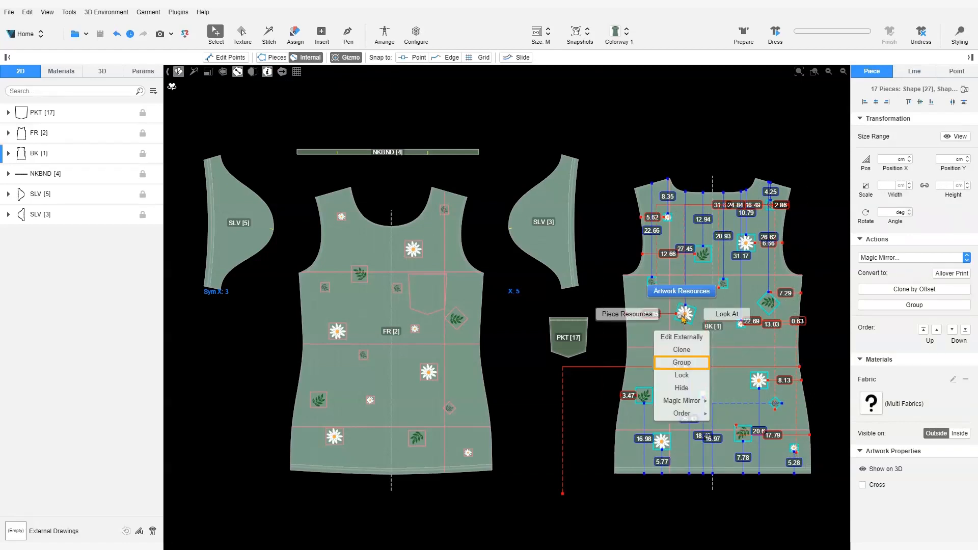
{"action": "left_click", "coordinate": [697, 364]}
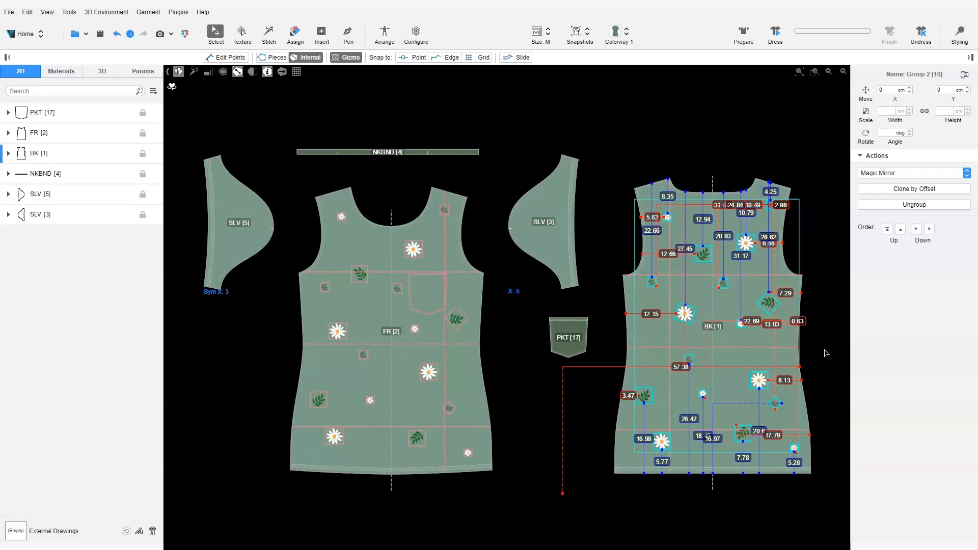
Rename the new artwork group under the BK piece as Flower Artworks and clear the selection
{"action": "left_click", "coordinate": [9, 157]}
{"action": "left_click", "coordinate": [9, 156]}
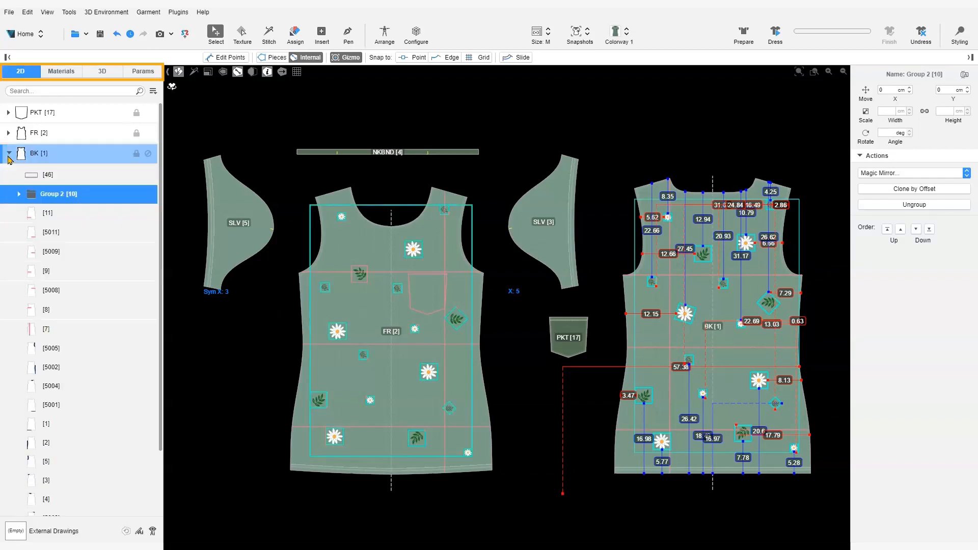
{"action": "double_click", "coordinate": [85, 194]}
{"action": "type", "text": "Flower Artworks"}
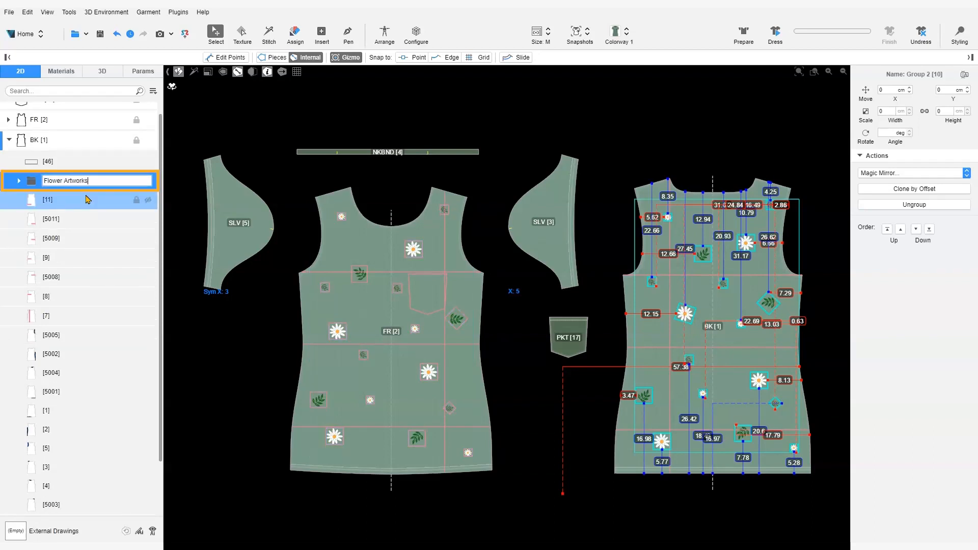
{"action": "key", "text": "Return"}
{"action": "left_click", "coordinate": [618, 320]}
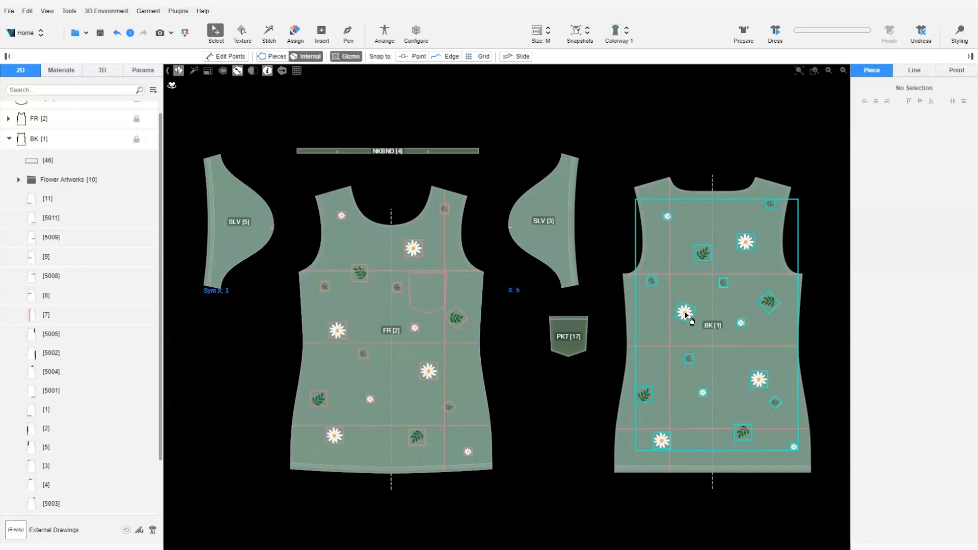
Select the single daisy beside the BK label within the Flower Artworks group and transform it to about X 11.65 cm, Y 25.87 cm, angle 135°
{"action": "left_click", "coordinate": [688, 315]}
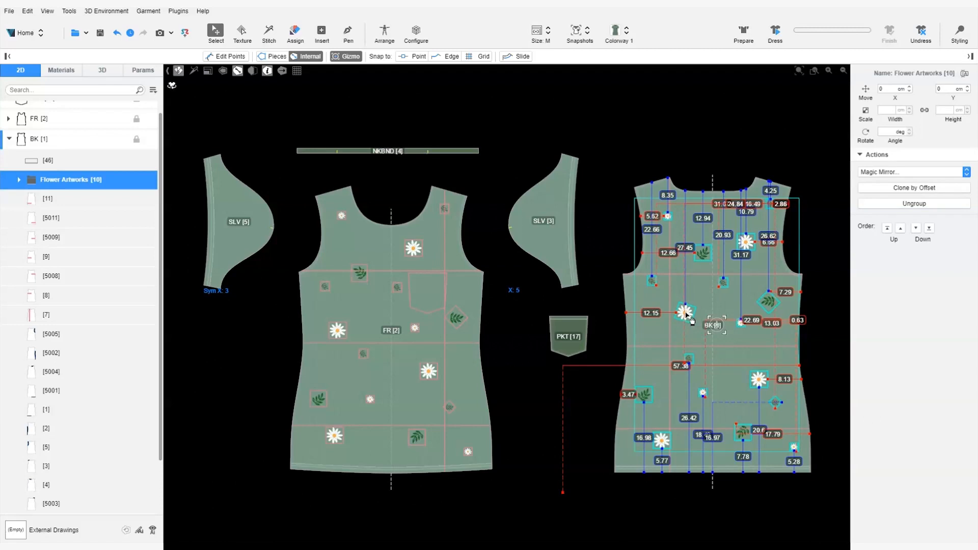
{"action": "double_click", "coordinate": [687, 315]}
{"action": "left_click_drag", "start_coordinate": [684, 318], "coordinate": [700, 317]}
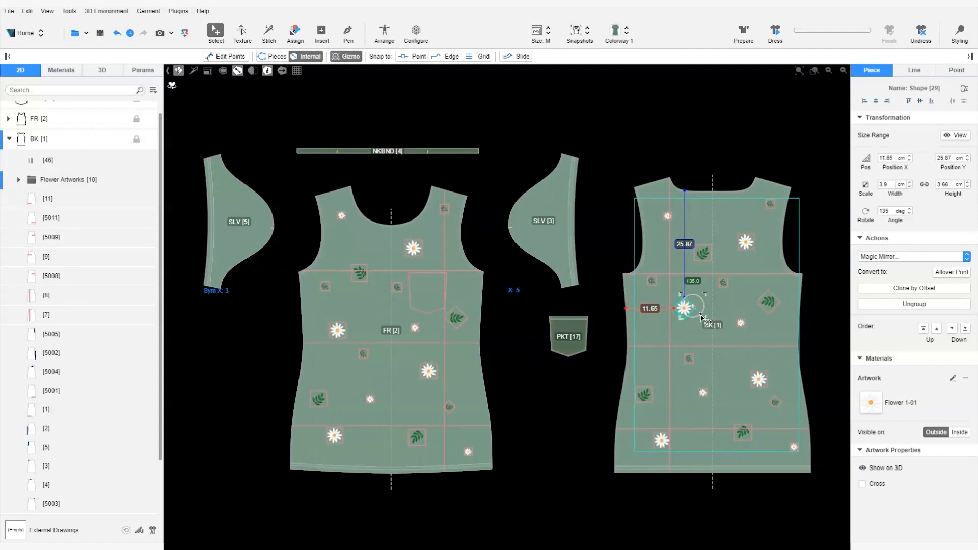
Turn off the transform gizmo and try moving the whole Flower Artworks group across the back piece
{"action": "key", "text": "g"}
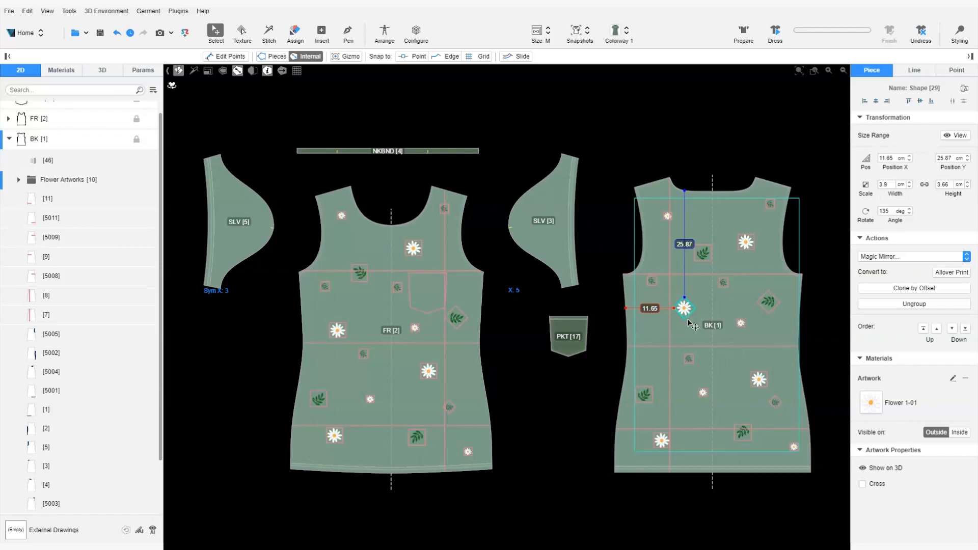
{"action": "left_click", "coordinate": [687, 330]}
{"action": "left_click", "coordinate": [689, 312]}
{"action": "left_click", "coordinate": [689, 312]}
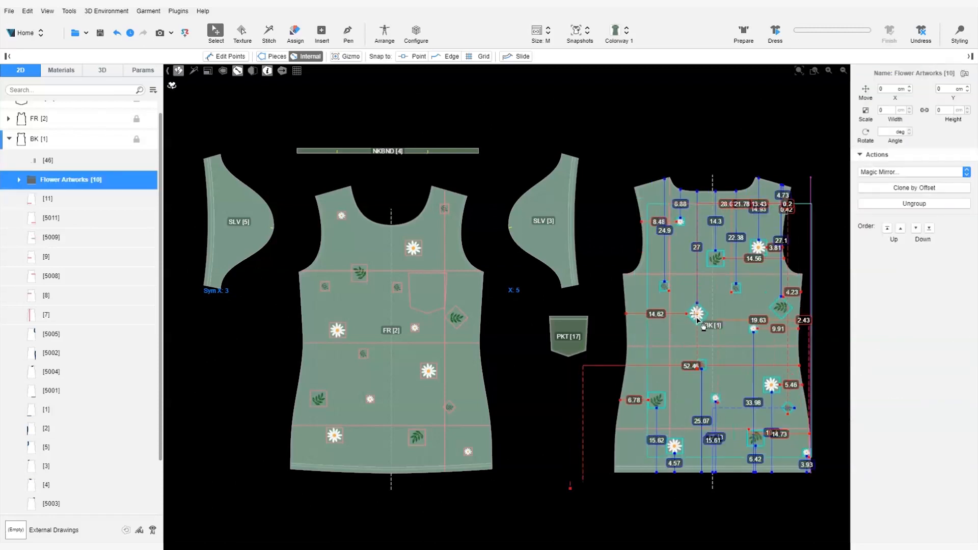
{"action": "key", "text": "g"}
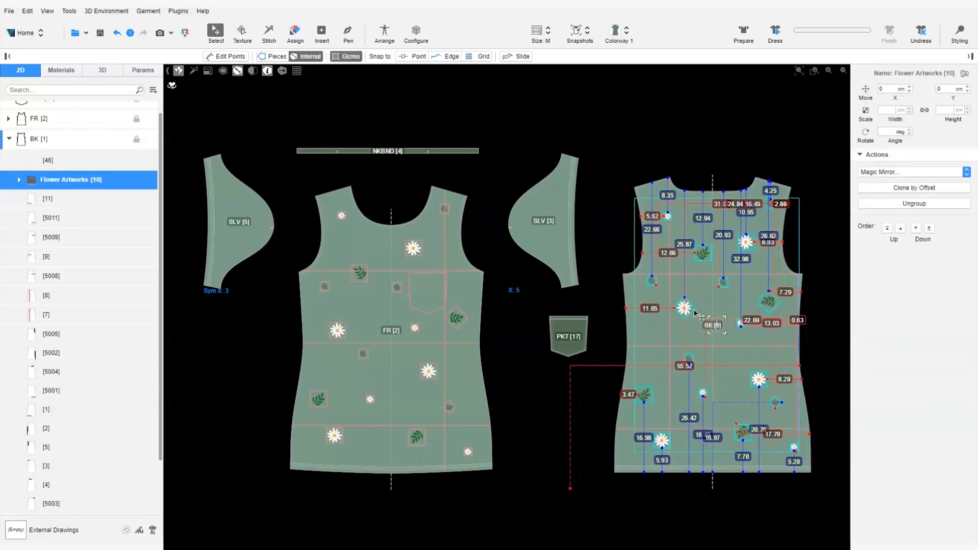
Slightly enlarge the whole Flower Artworks group on the back piece and ungroup it
{"action": "mouse_move", "coordinate": [729, 315]}
{"action": "left_mouse_down"}
{"action": "mouse_move", "coordinate": [713, 325]}
{"action": "mouse_move", "coordinate": [738, 307]}
{"action": "left_mouse_up"}
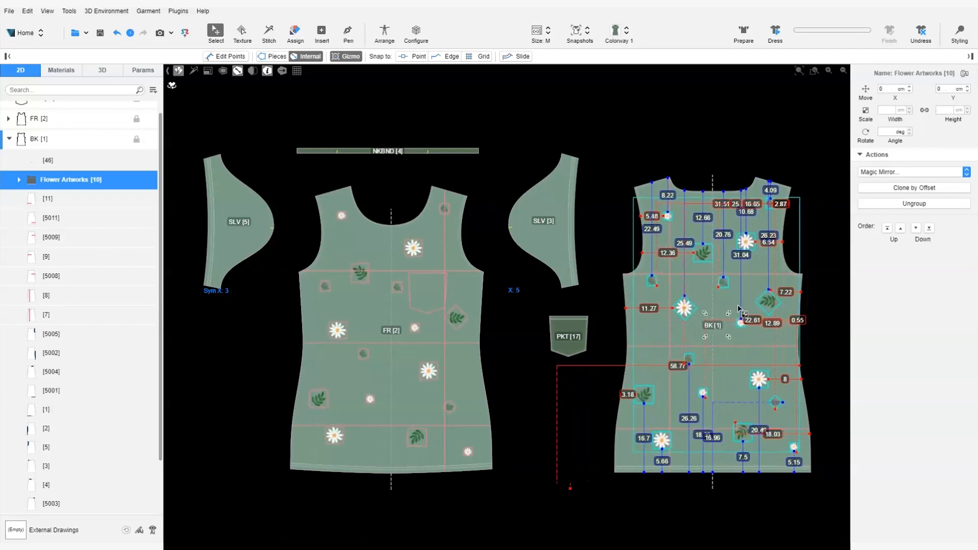
{"action": "right_click", "coordinate": [701, 321]}
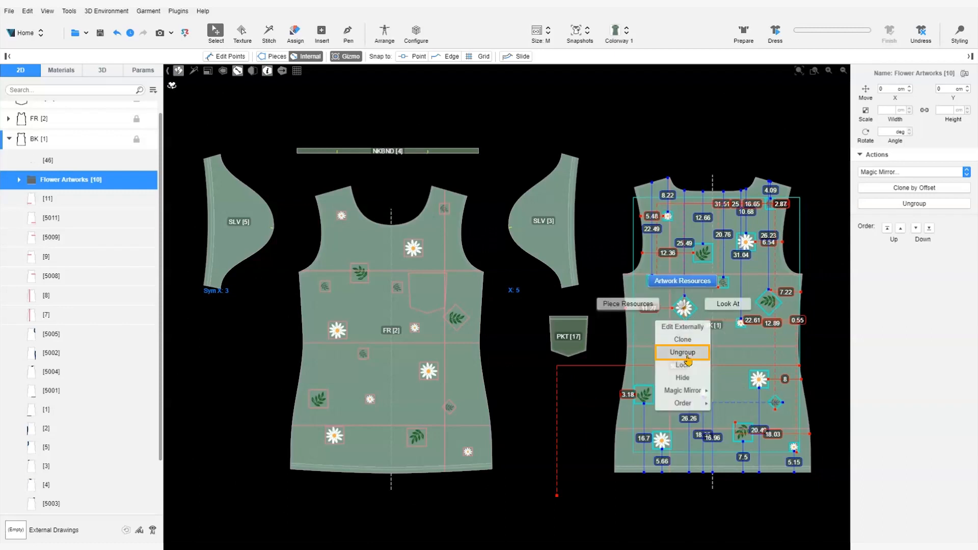
{"action": "left_click", "coordinate": [688, 352]}
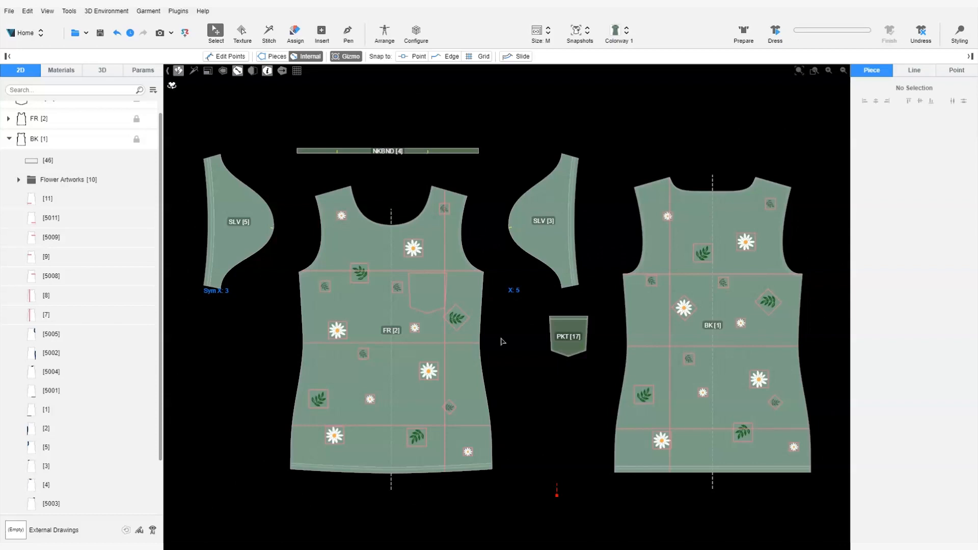
Lock the Internal Lines group on the front piece
{"action": "left_click", "coordinate": [474, 278]}
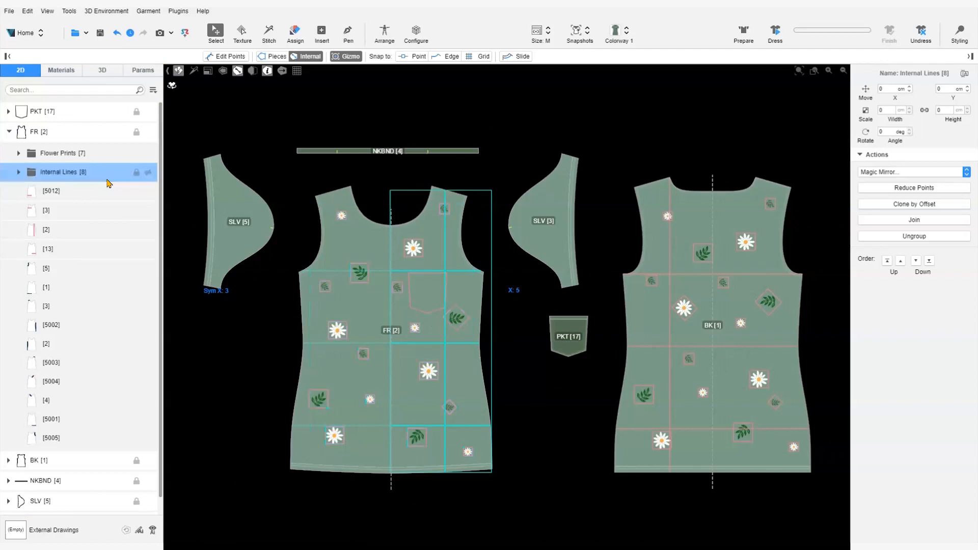
{"action": "right_click", "coordinate": [446, 273]}
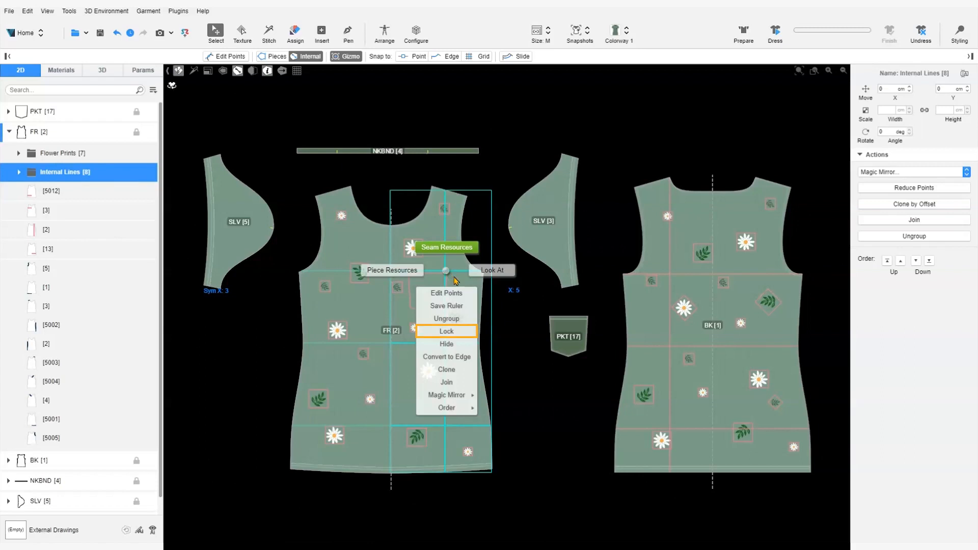
{"action": "left_click", "coordinate": [461, 334]}
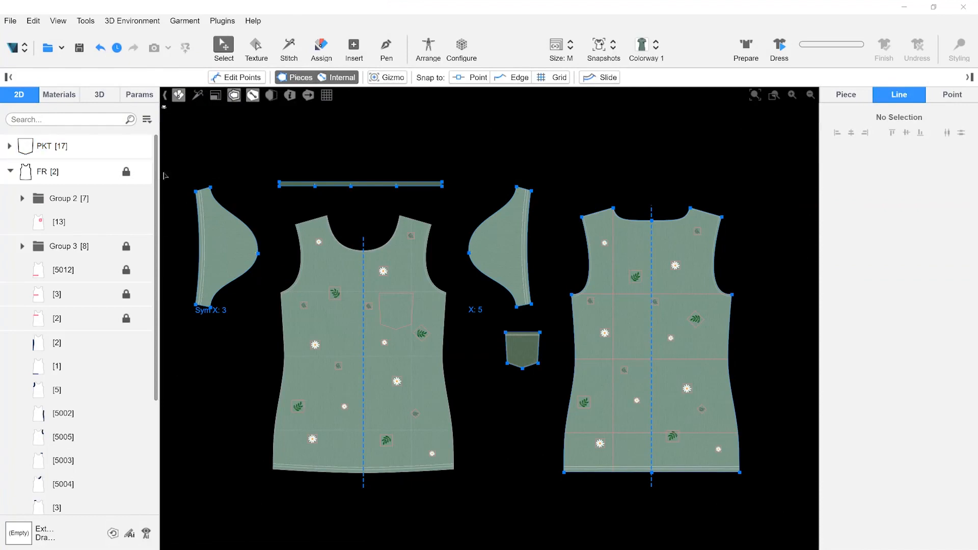
Lock the whole BK back piece and unlock it again
{"action": "scroll", "coordinate": [138, 479], "scroll_direction": "down", "scroll_amount": 3}
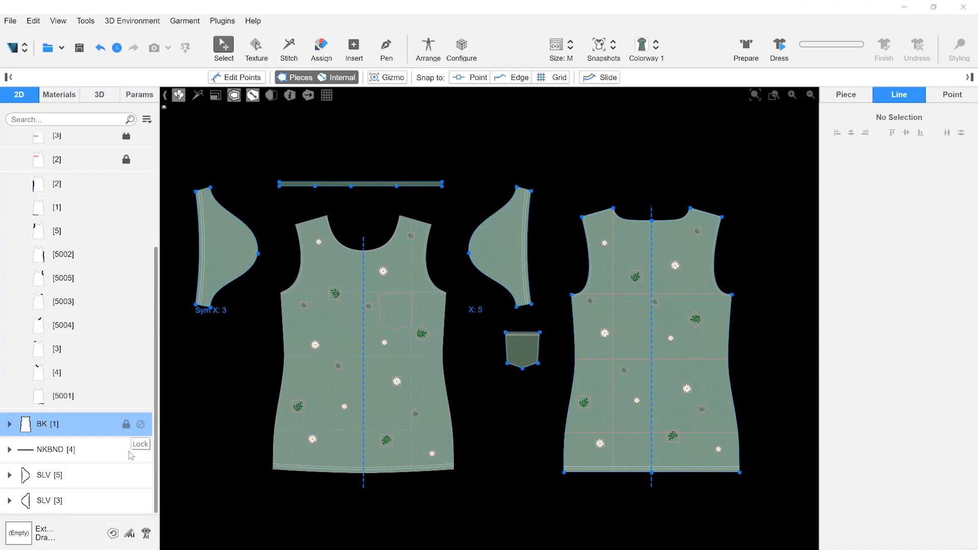
{"action": "left_click", "coordinate": [126, 425]}
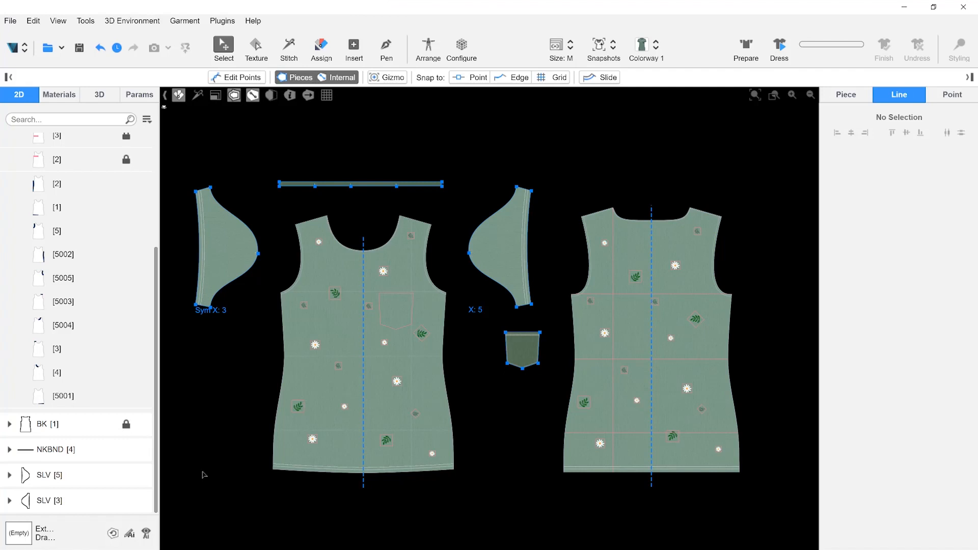
{"action": "left_click", "coordinate": [129, 432]}
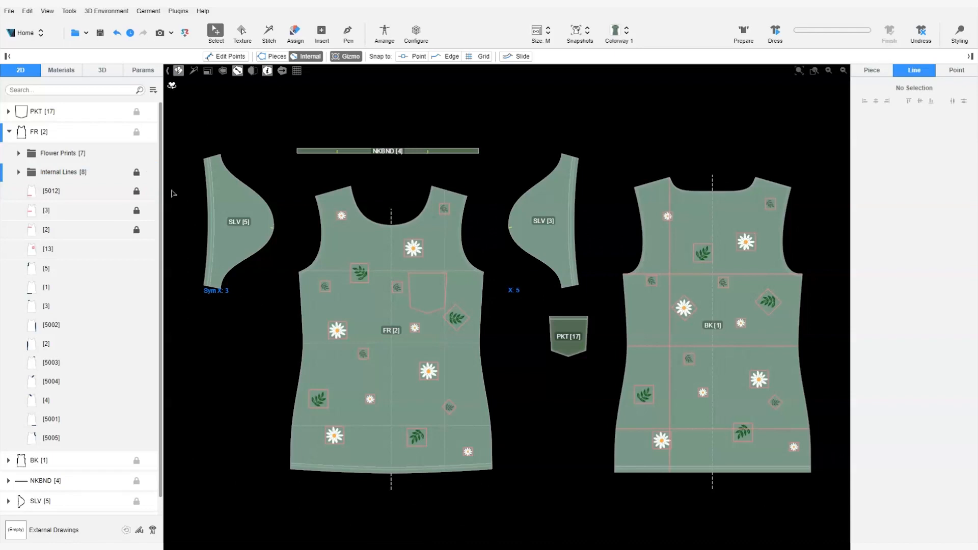
Hide the Flower Prints group on the front piece
{"action": "left_click", "coordinate": [418, 254]}
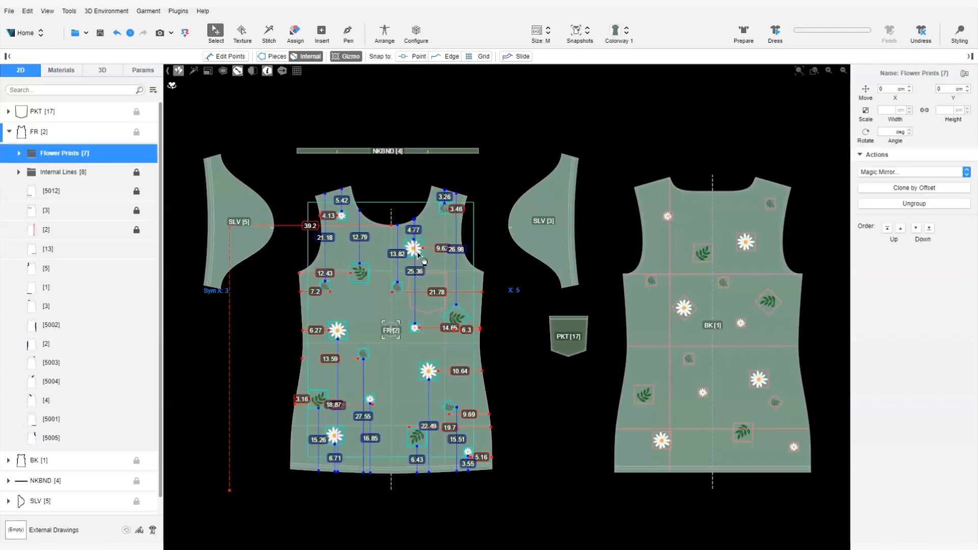
{"action": "right_click", "coordinate": [418, 254]}
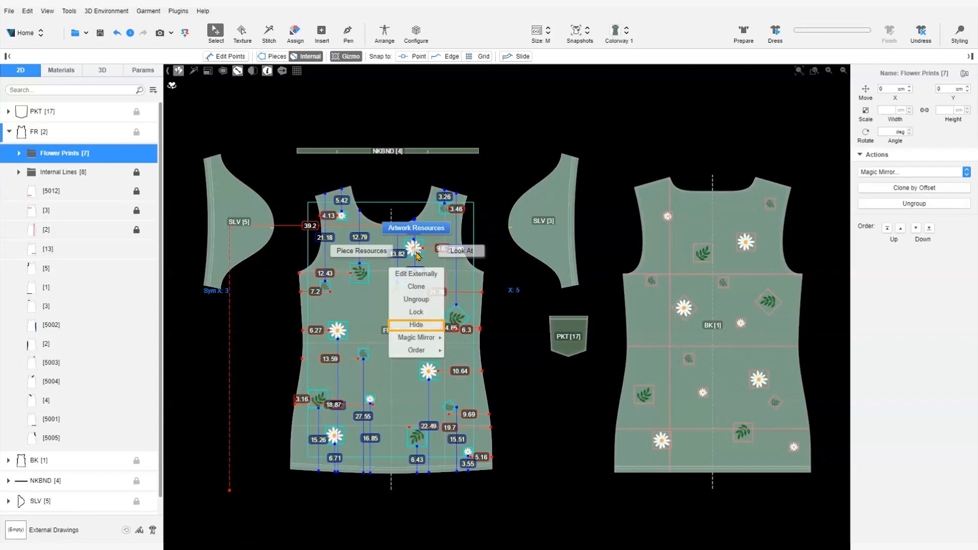
{"action": "left_click", "coordinate": [434, 328]}
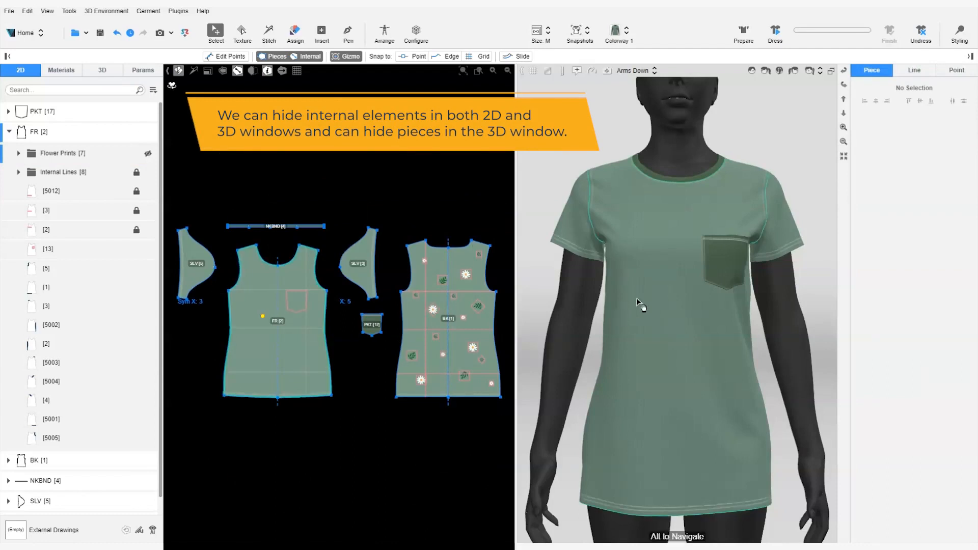
Hide the chest pocket piece on the 3D garment and inspect the shirt without it
{"action": "right_click", "coordinate": [720, 256]}
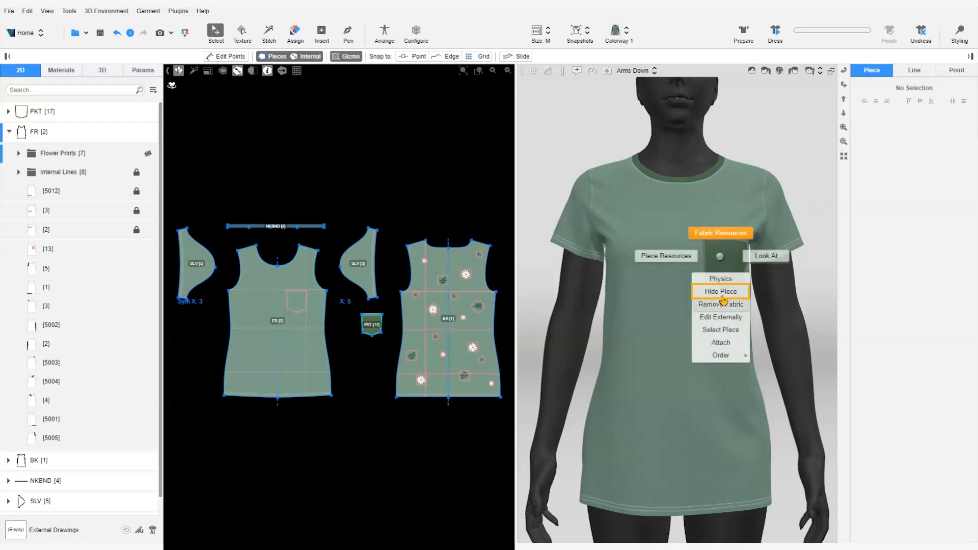
{"action": "left_click", "coordinate": [723, 292]}
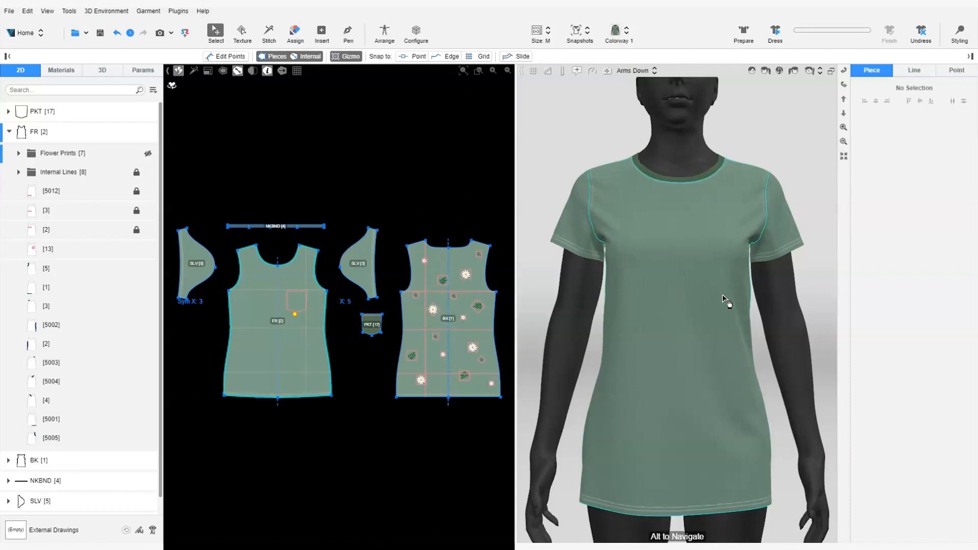
{"action": "left_click_drag", "start_coordinate": [810, 266], "coordinate": [793, 293]}
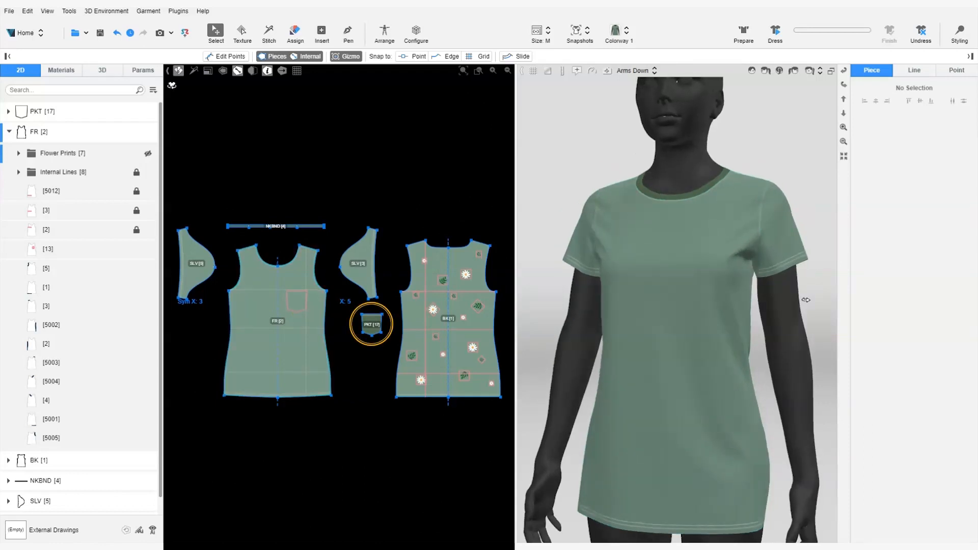
{"action": "left_click_drag", "start_coordinate": [553, 306], "coordinate": [555, 306]}
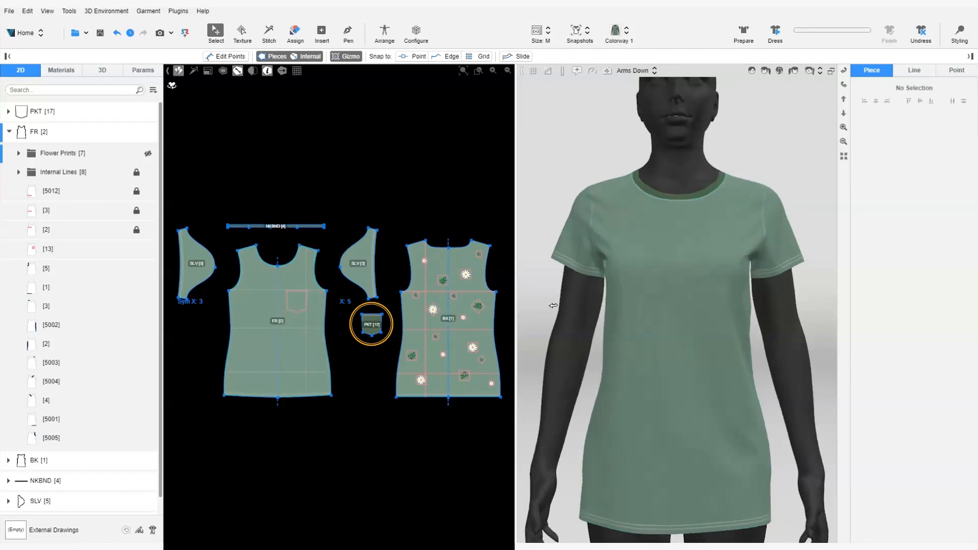